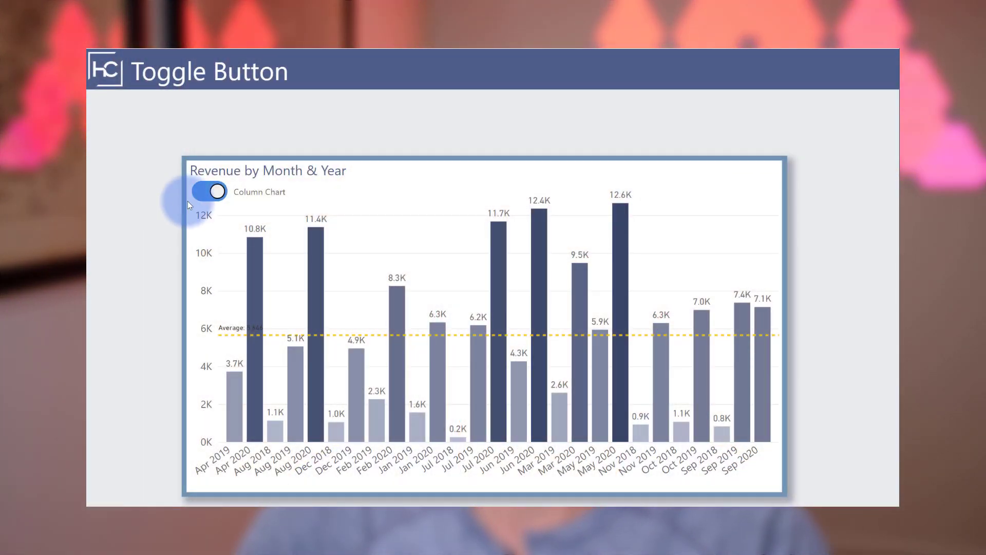
Step: Test the toggle switching between column and area charts, then show the Selection pane from View
click(203, 192)
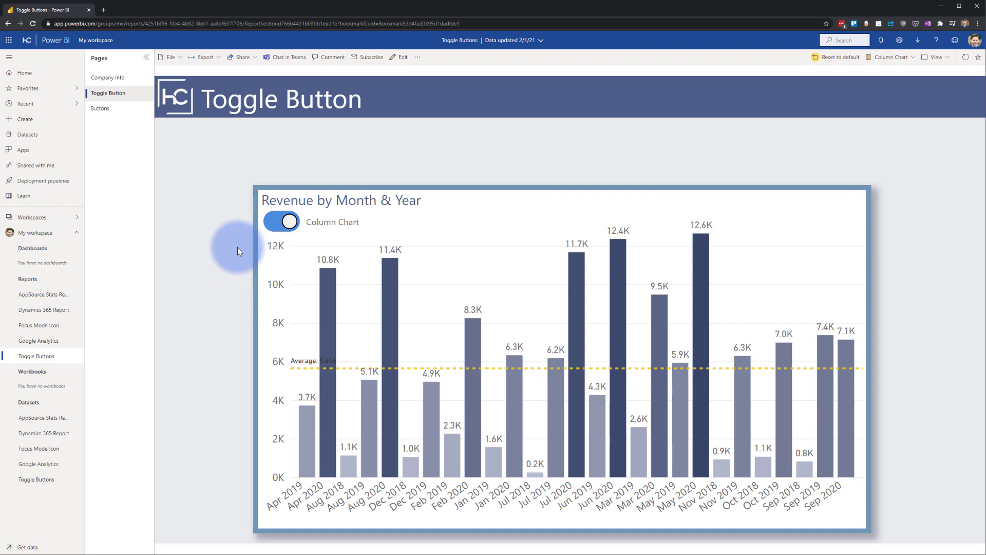
click(280, 224)
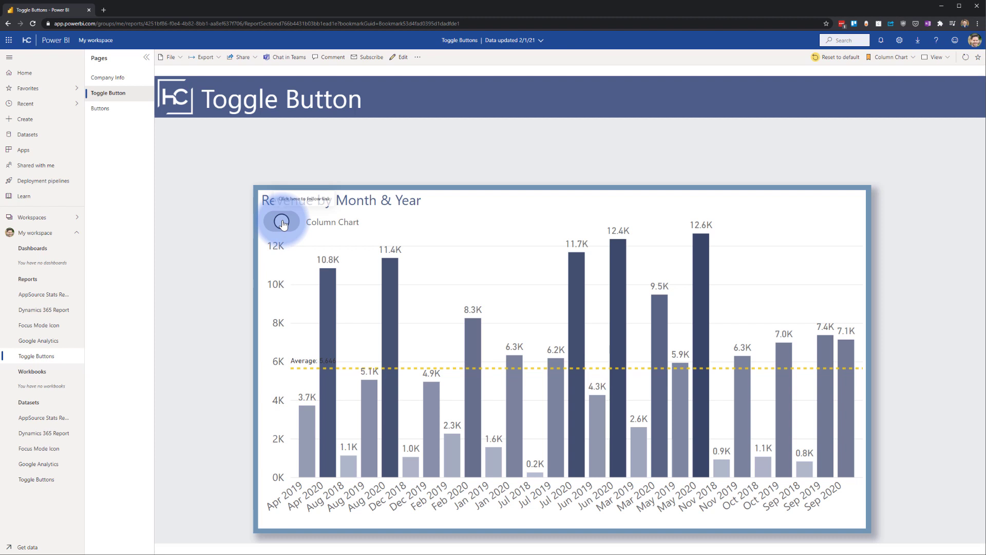
click(268, 229)
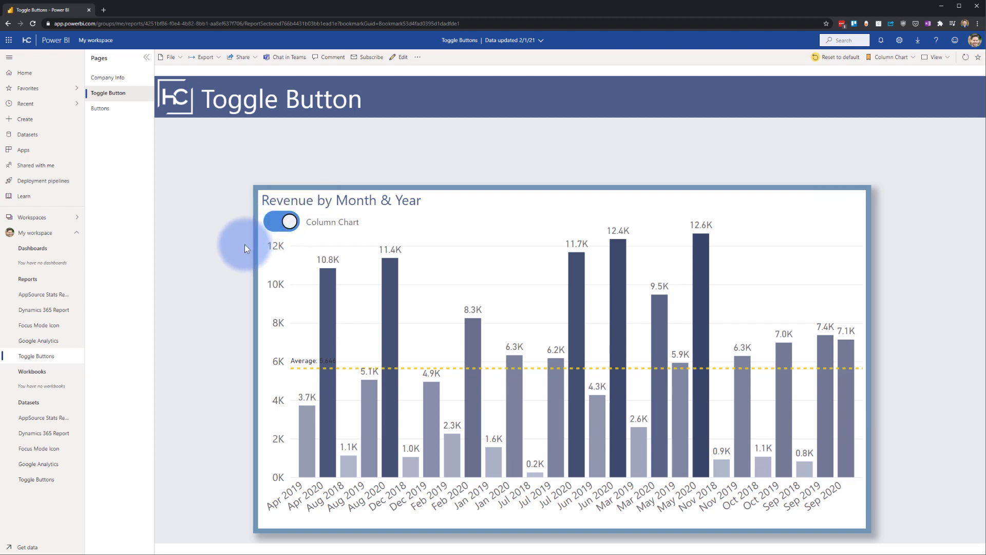
click(274, 222)
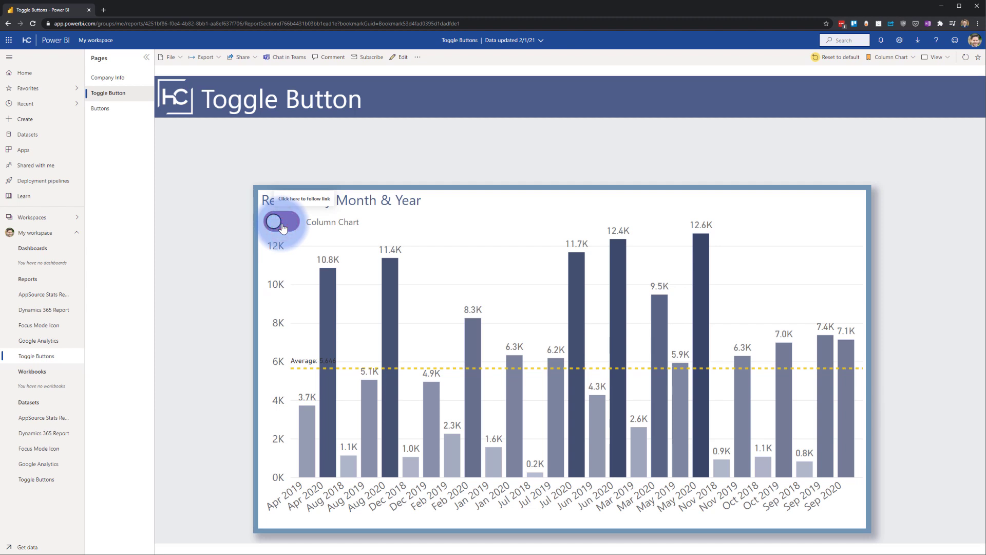
click(283, 226)
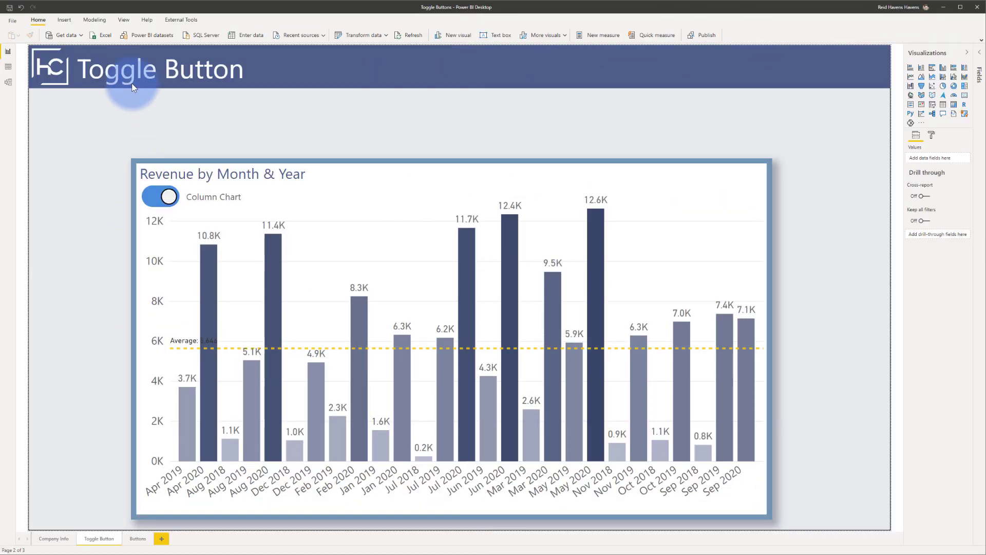
click(124, 20)
click(491, 35)
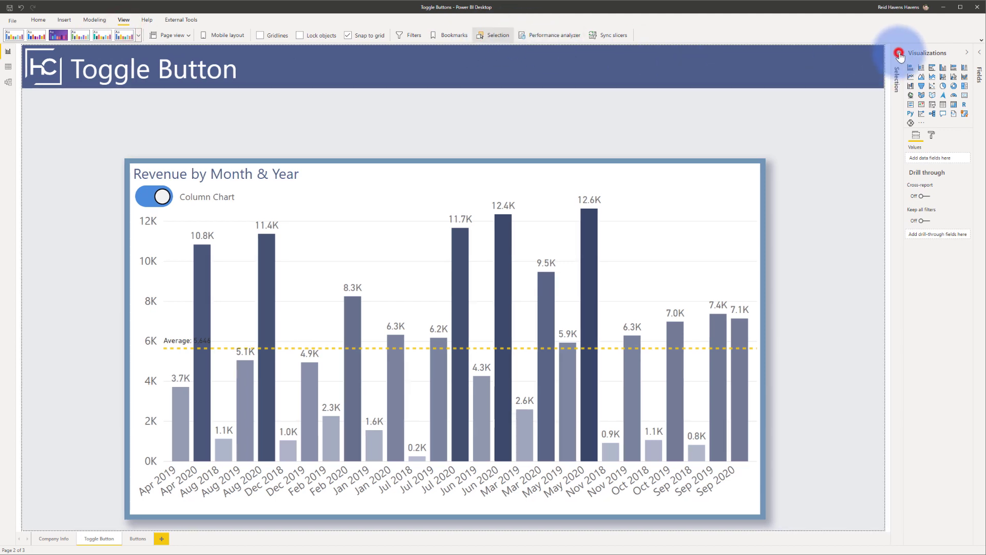
Step: In the expanded Selection pane's Visuals group, hide Column Button and show Area Button
click(899, 54)
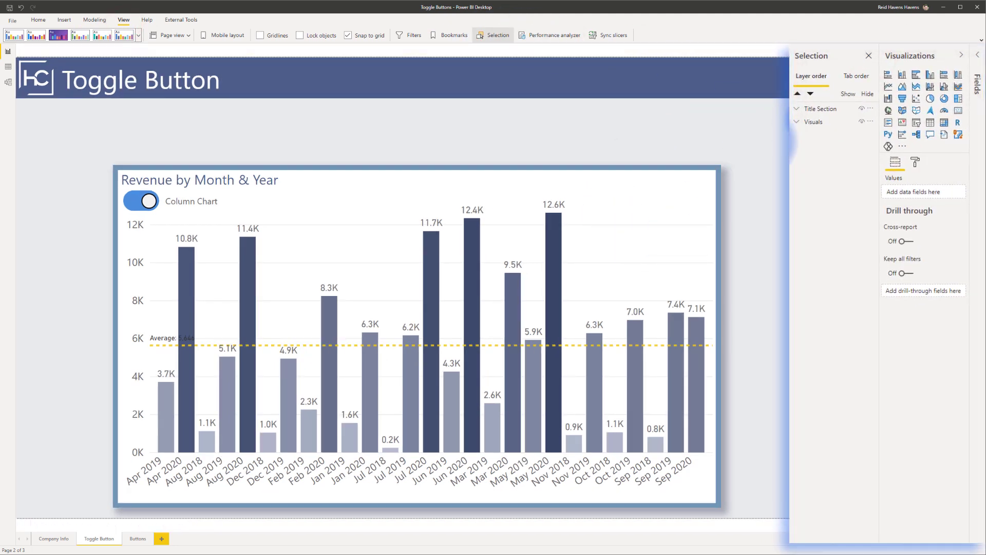
click(797, 123)
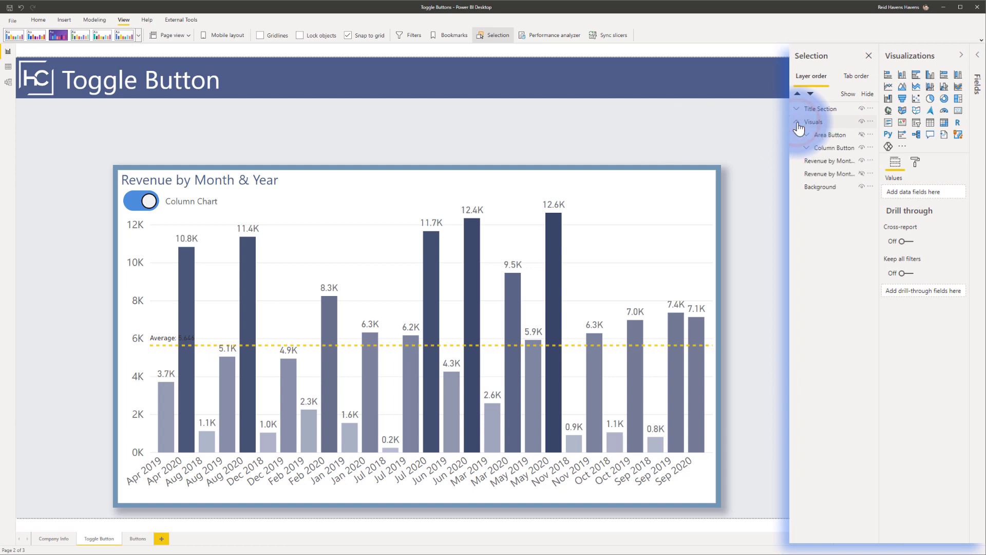
click(830, 134)
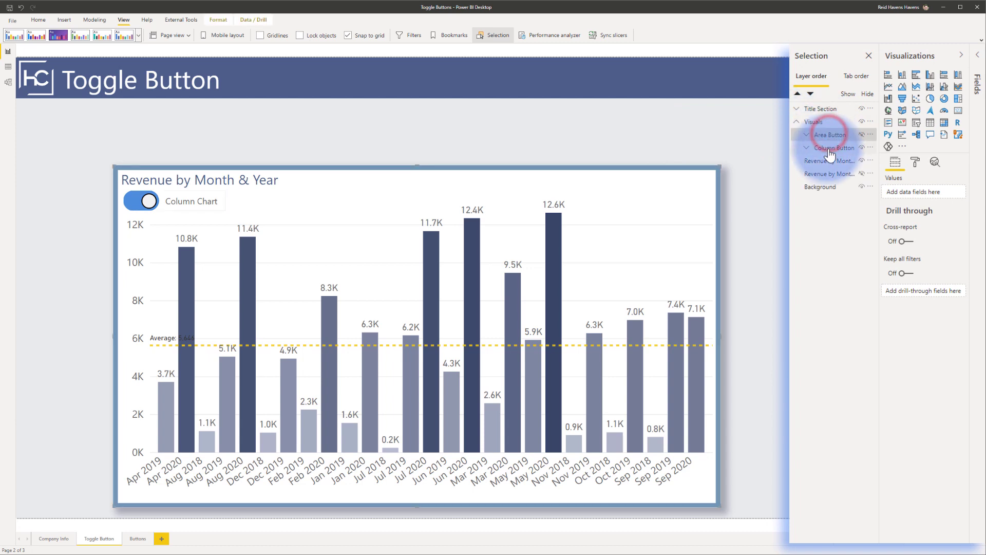
click(830, 150)
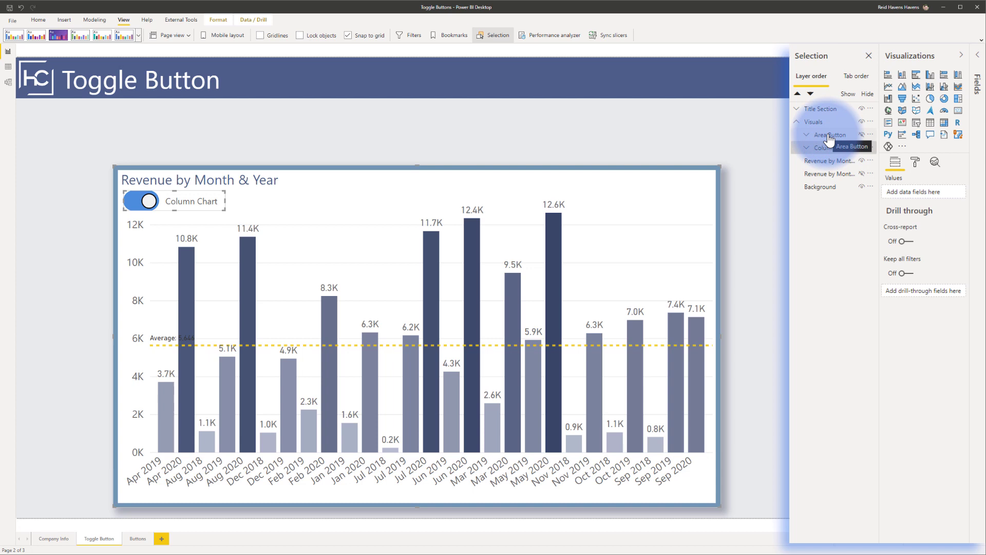
click(829, 135)
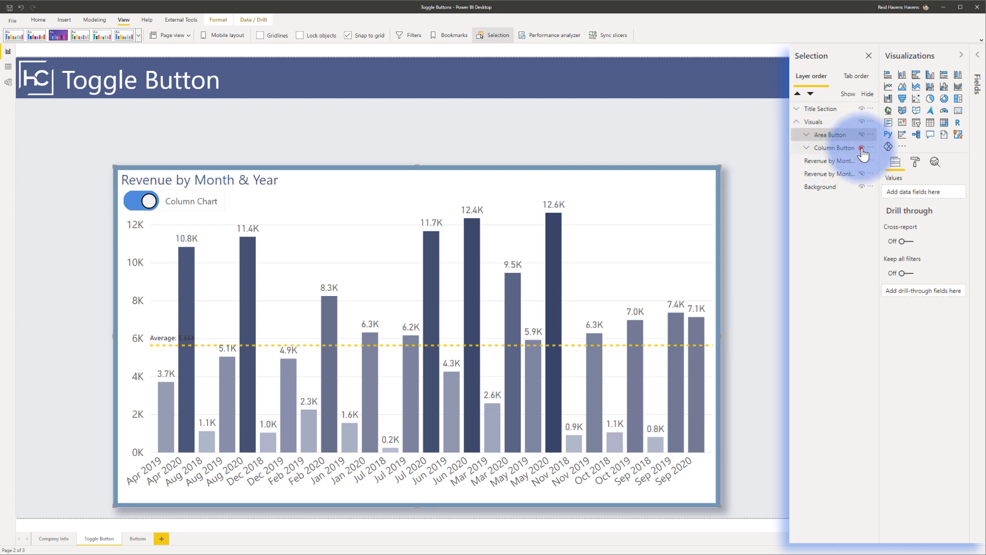
click(861, 148)
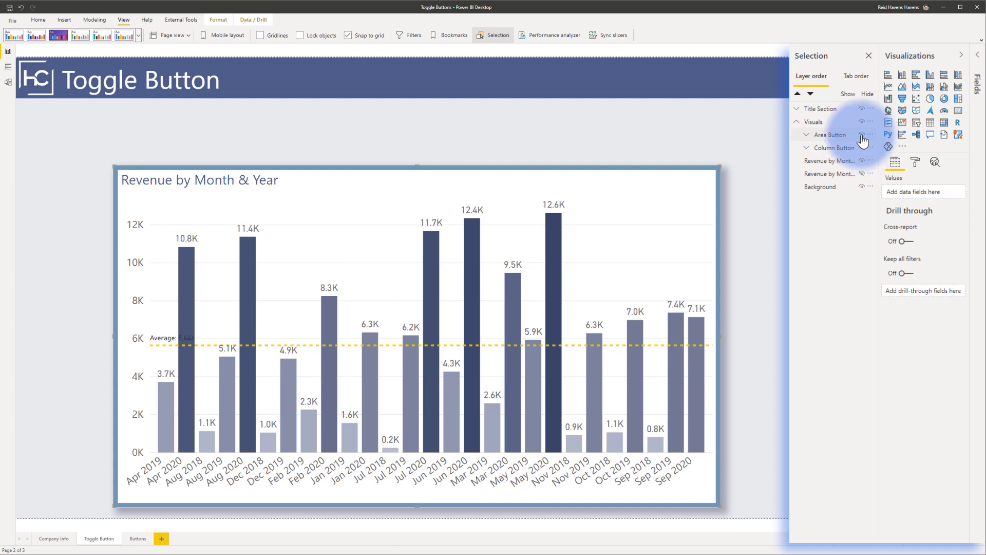
click(861, 135)
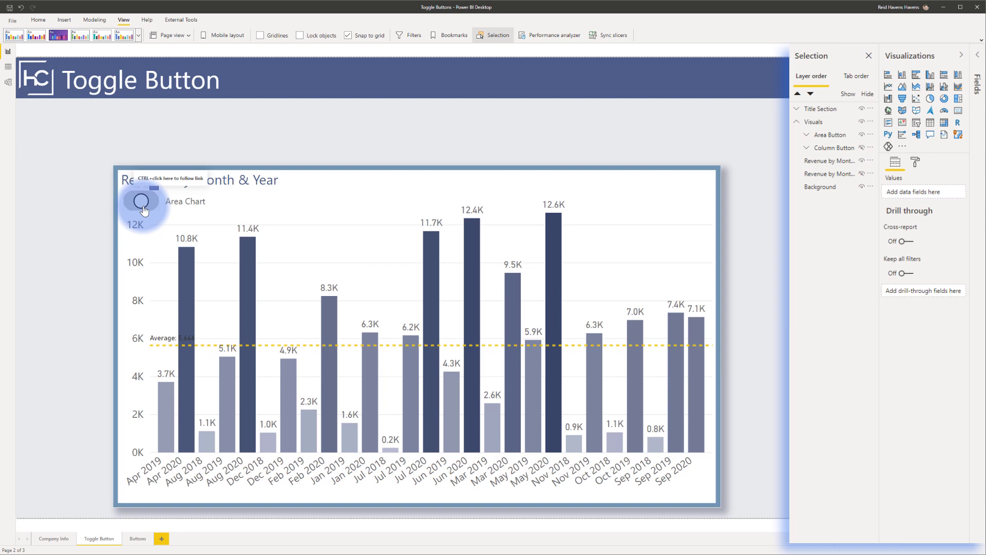
Step: Go to the Buttons page and select the blue Column Chart toggle button
click(139, 539)
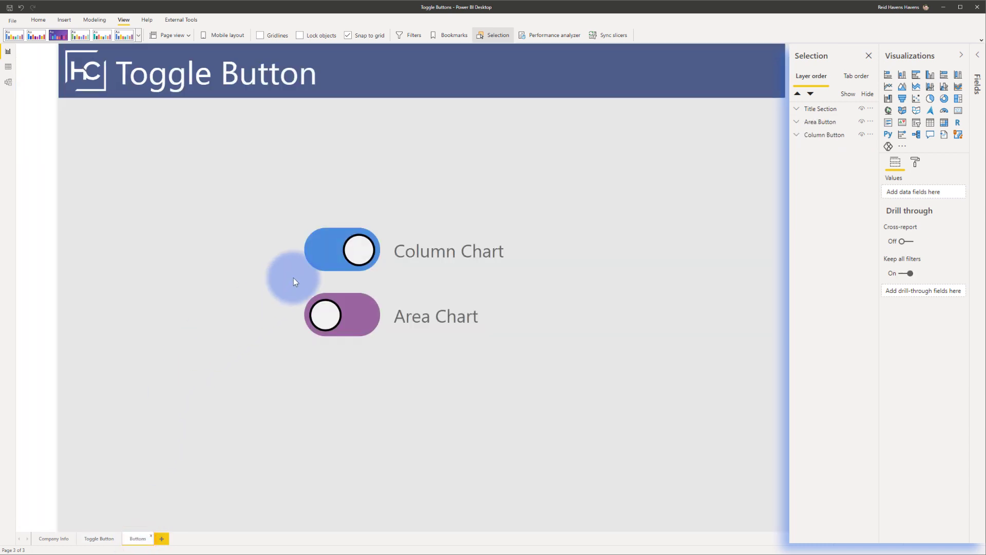
click(329, 245)
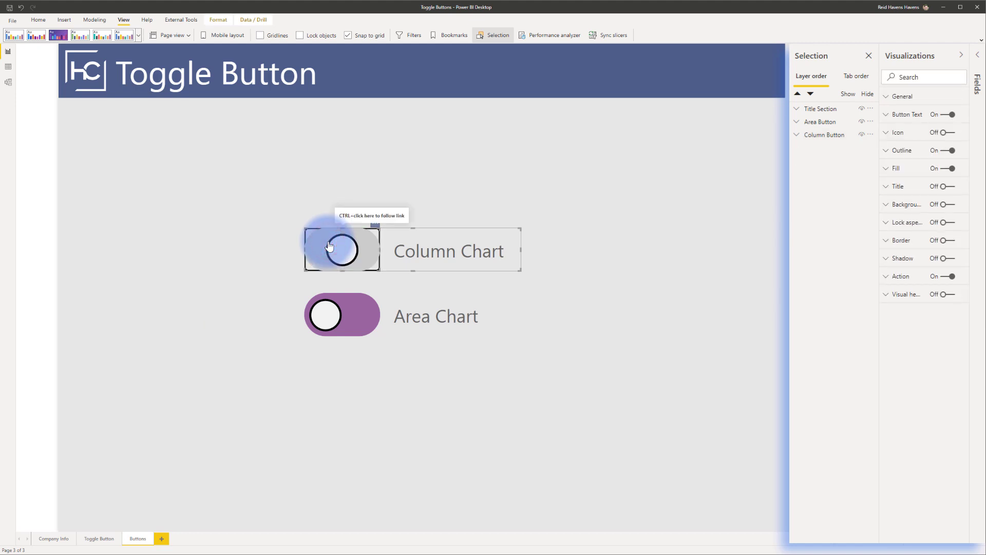
ctrl+click(329, 245)
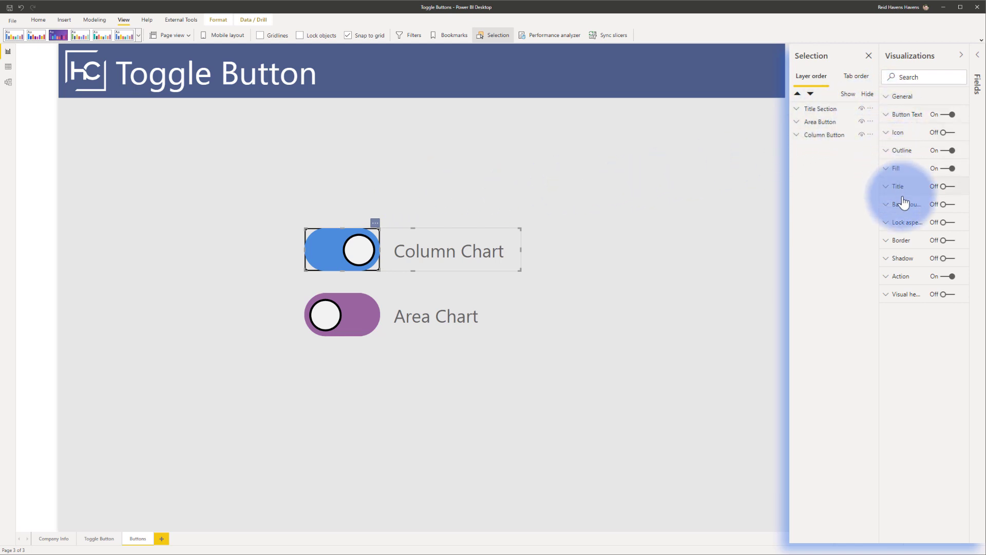
Step: Set the Column Chart toggle's button text to a ○ circle character from the emoji picker
click(903, 117)
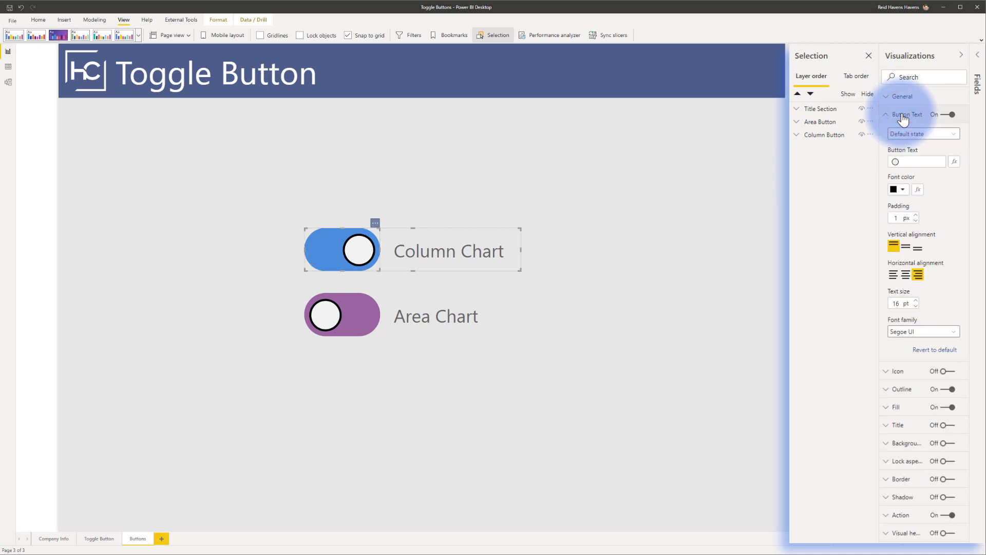
click(906, 161)
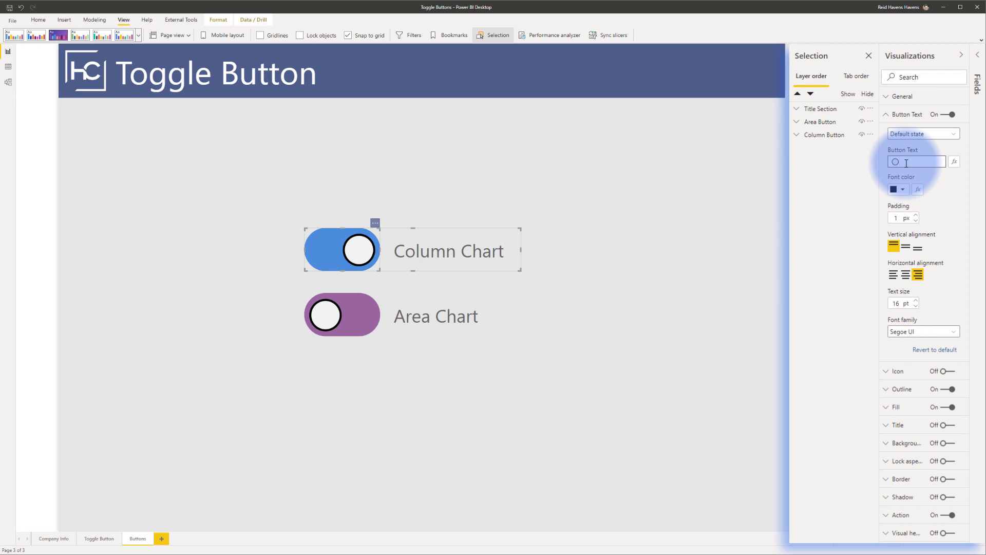
key(super+period)
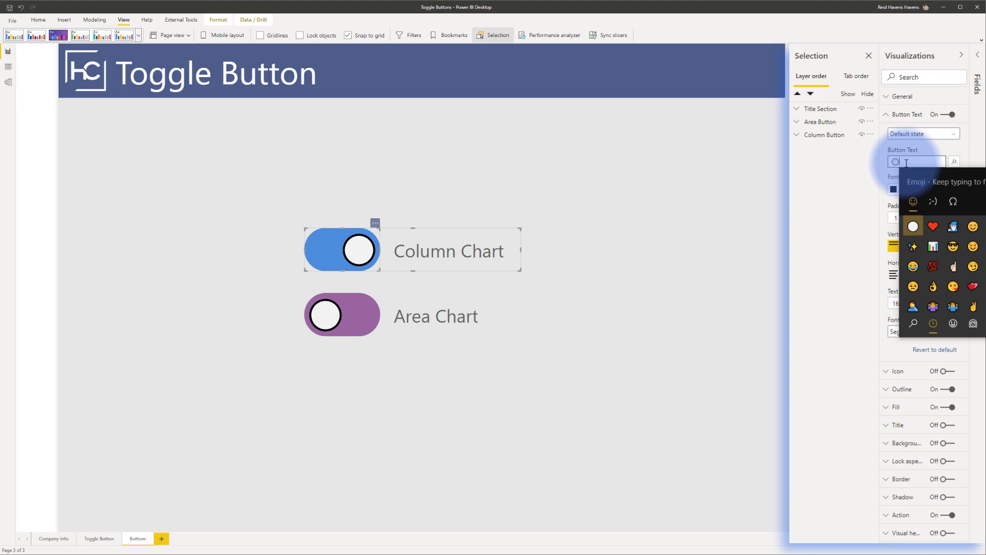
text(circle)
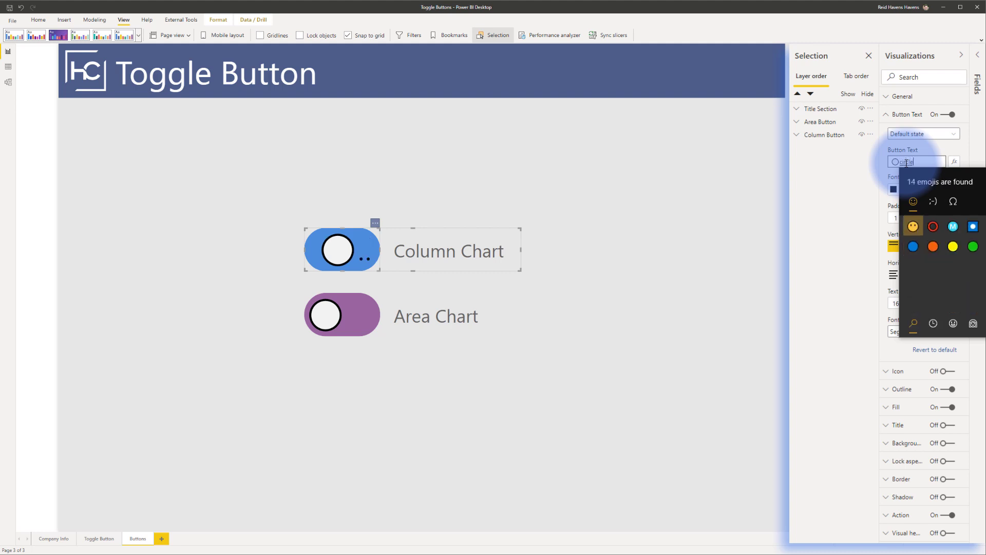
key(Escape)
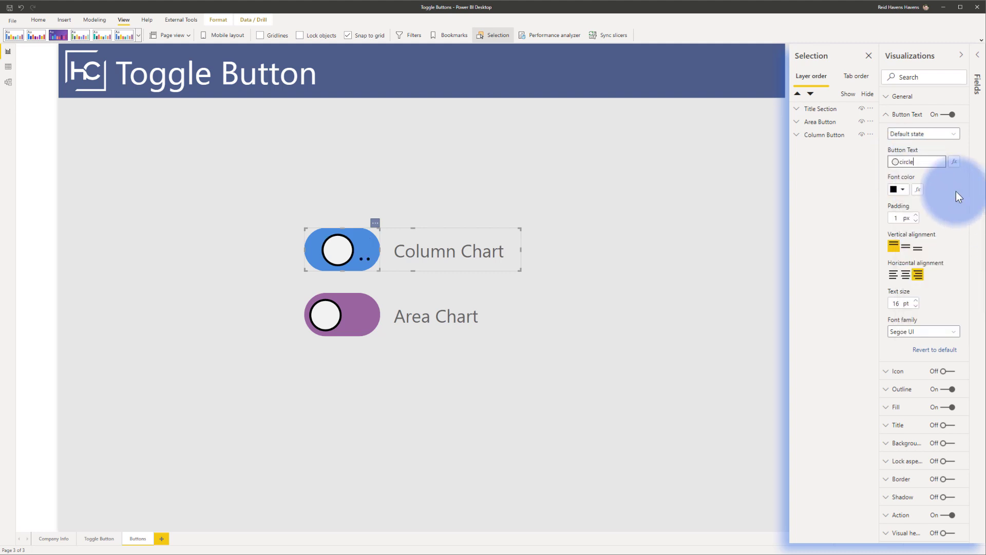
key(super+period)
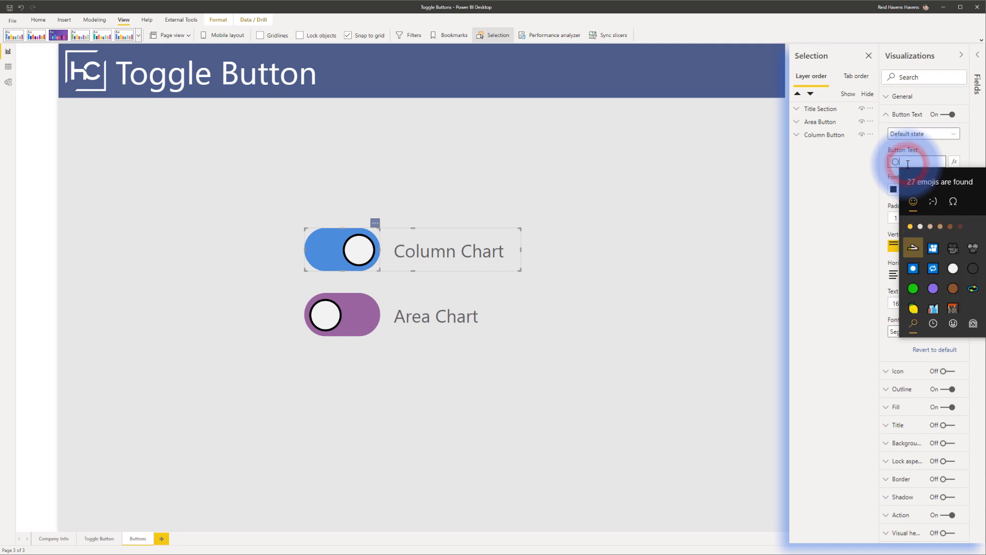
key(BackSpace)
key(Escape)
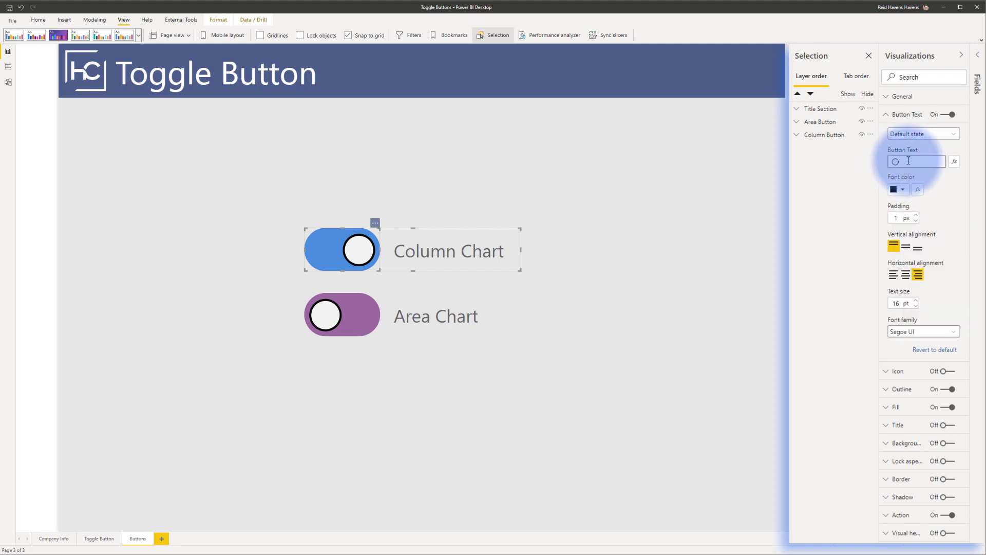
double_click(906, 160)
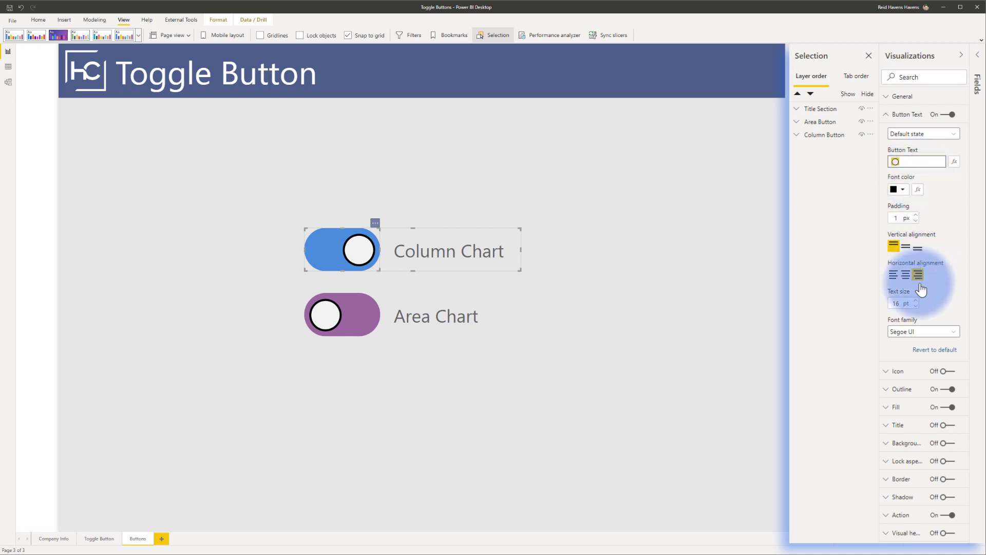
Step: Make the knob text 16 pt, right-aligned, then switch the text state to On hover
click(917, 306)
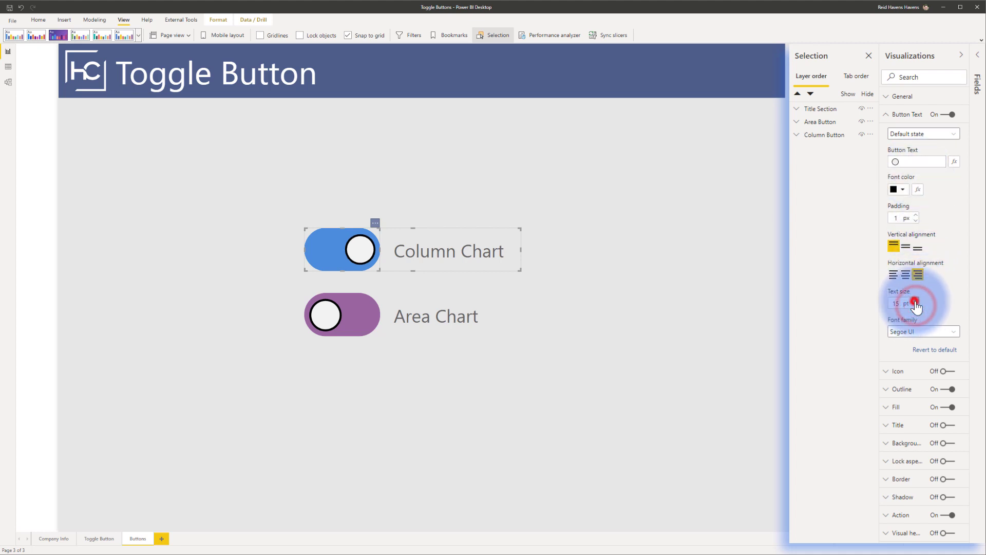
click(916, 221)
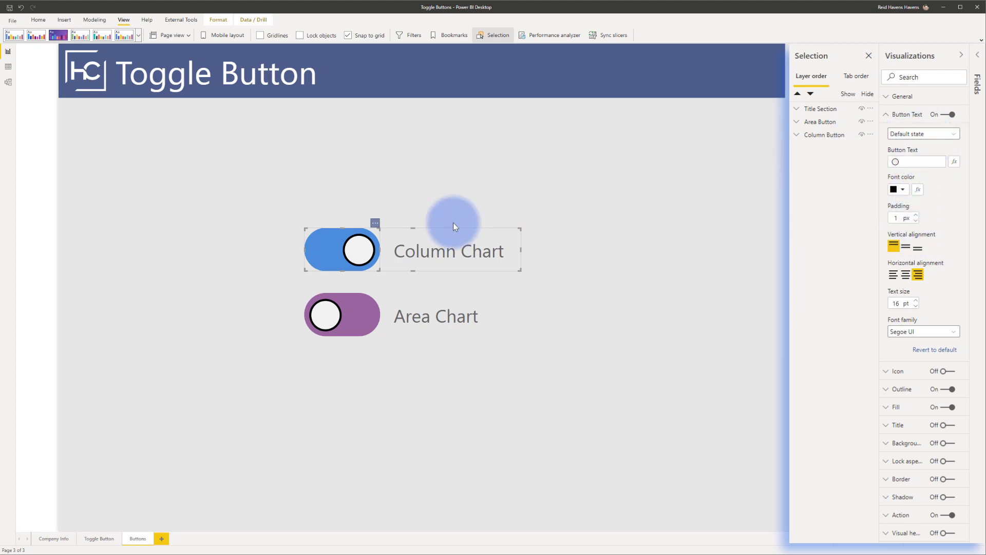
ctrl+click(343, 247)
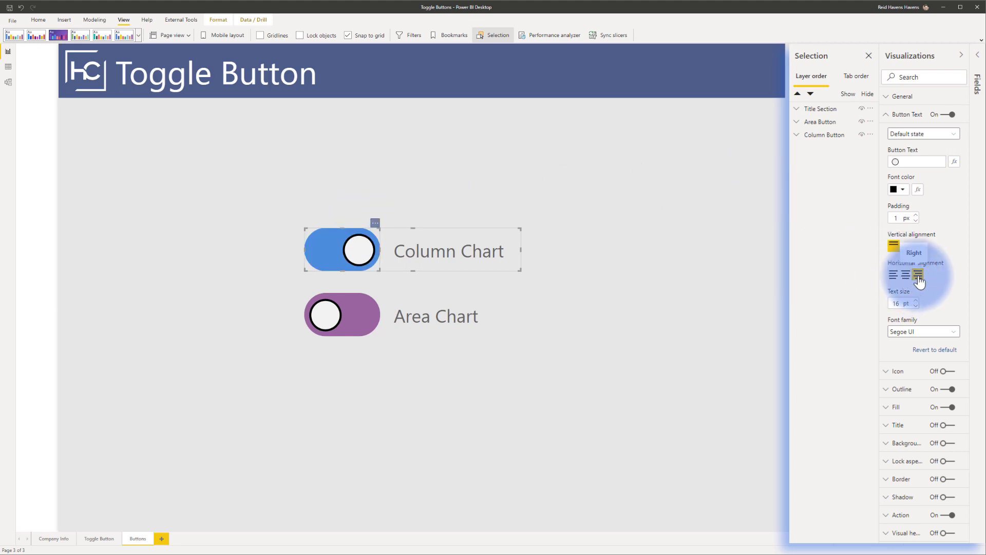
click(932, 134)
click(933, 151)
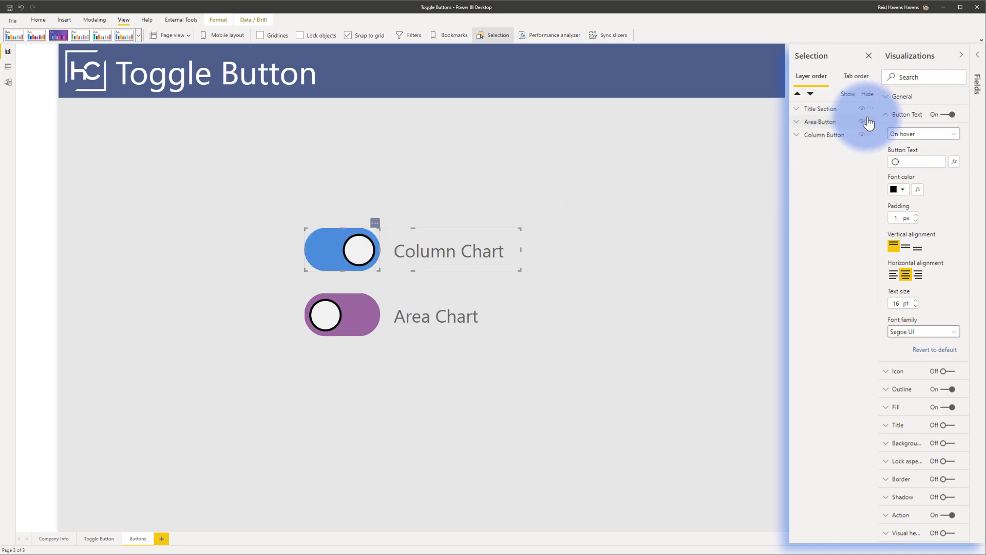
Step: Switch both the Outline and Fill state dropdowns to On hover
click(889, 114)
click(885, 150)
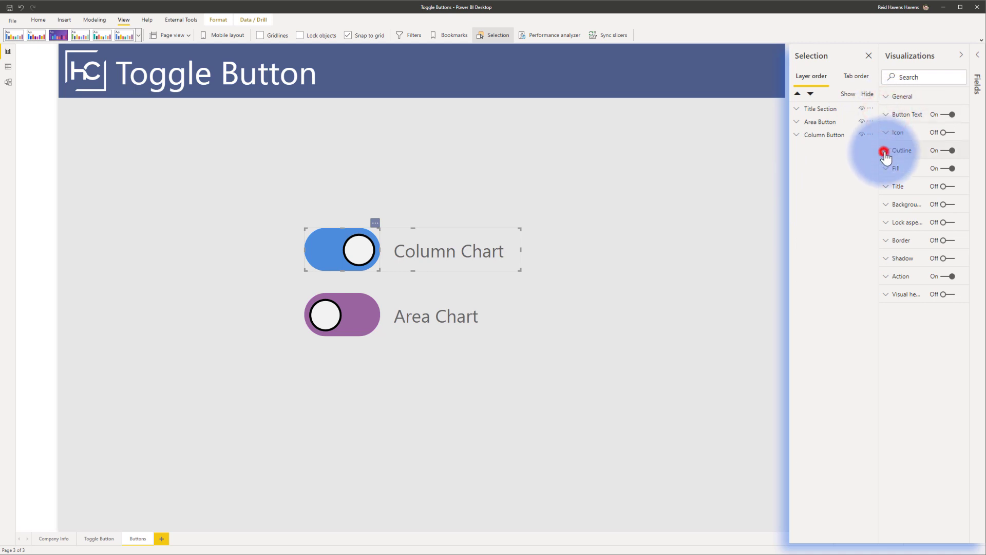
click(897, 169)
click(903, 192)
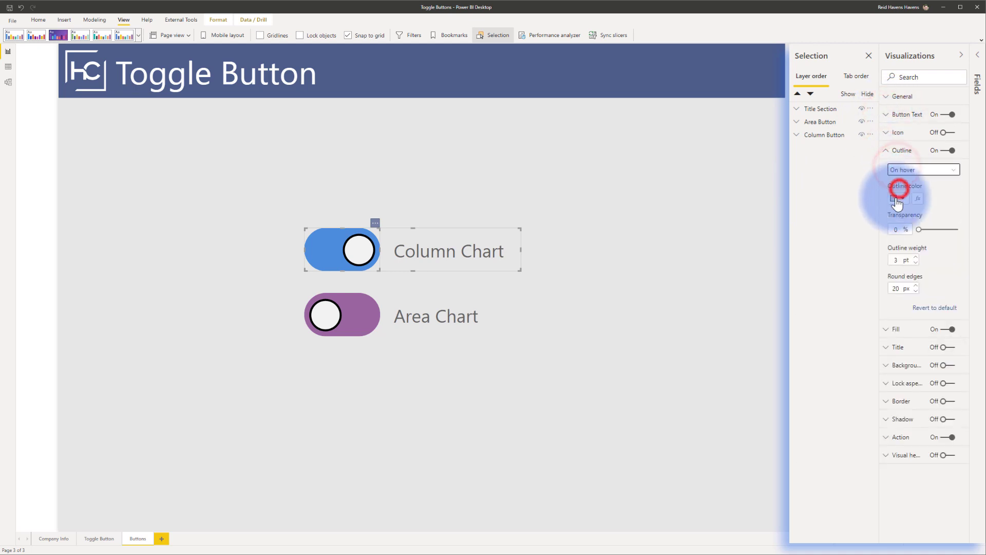
click(905, 151)
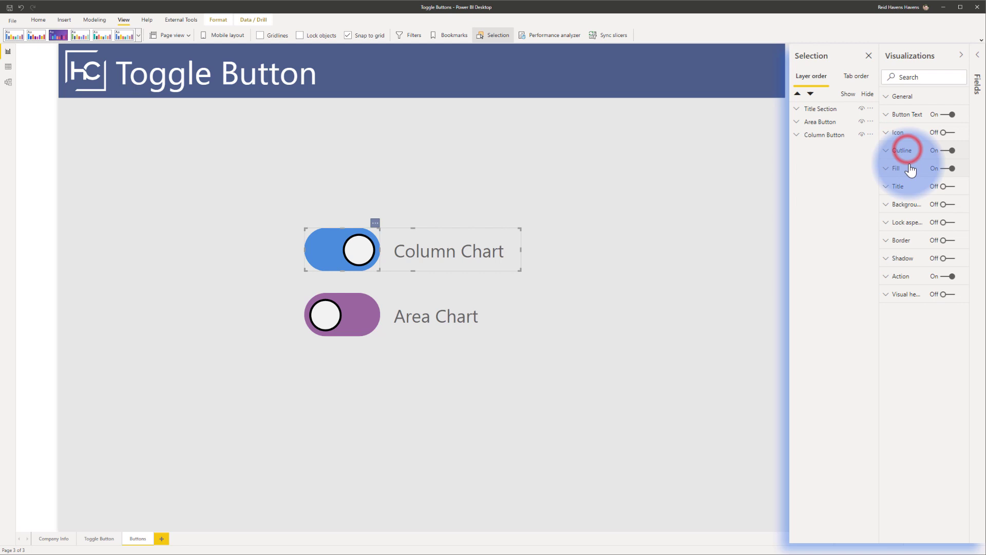
click(907, 168)
click(903, 188)
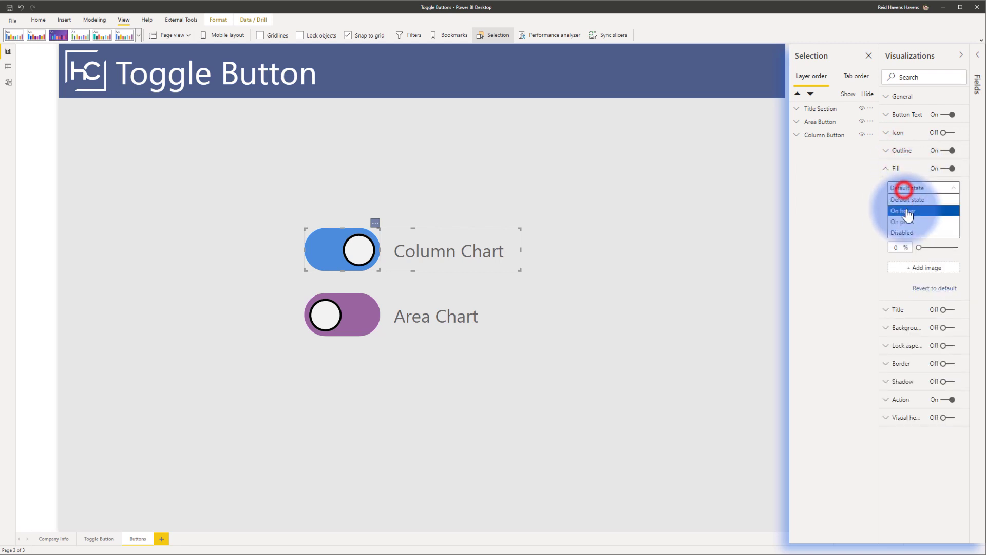
click(904, 208)
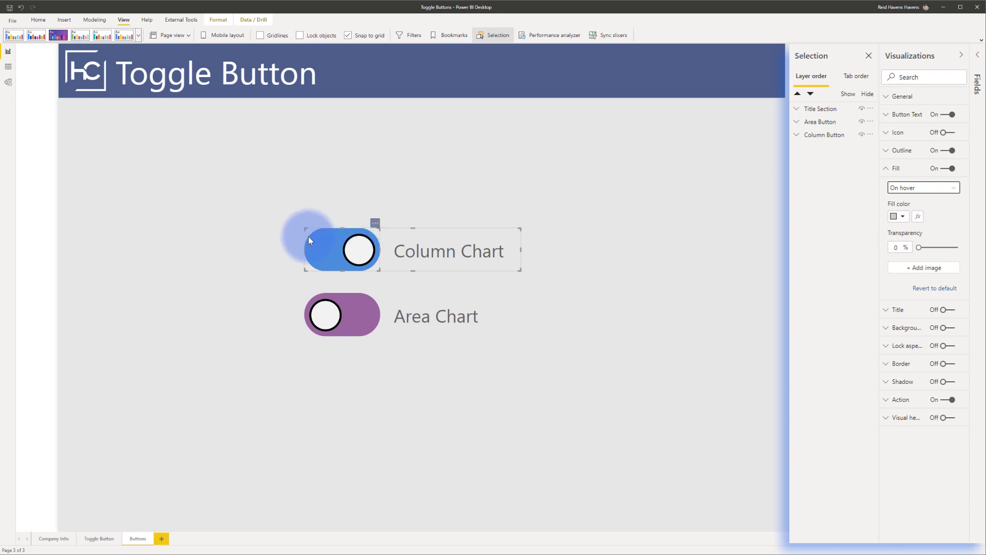
Step: Set the hover outline's round edges to 0, preview the toggle, then re-edit the value
click(886, 152)
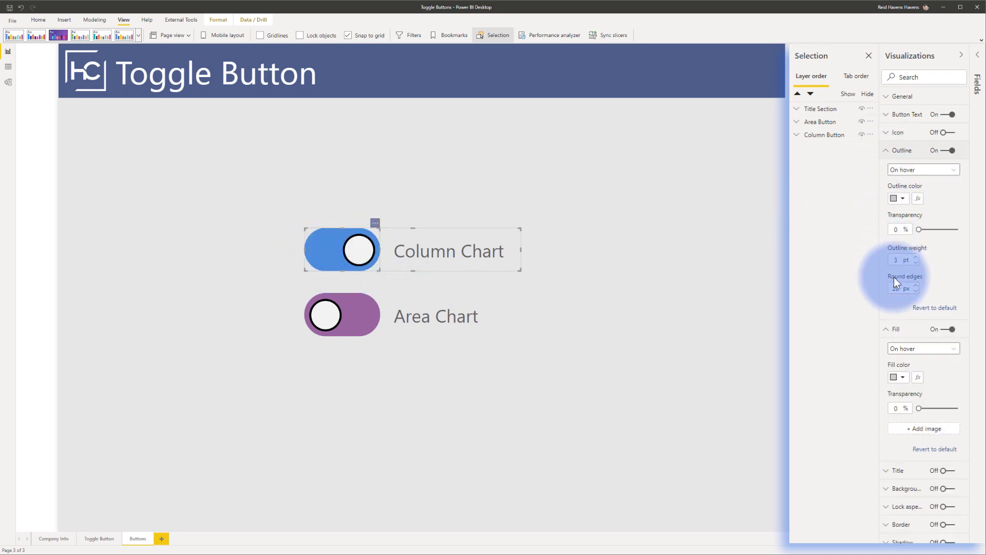
drag(900, 288, 881, 285)
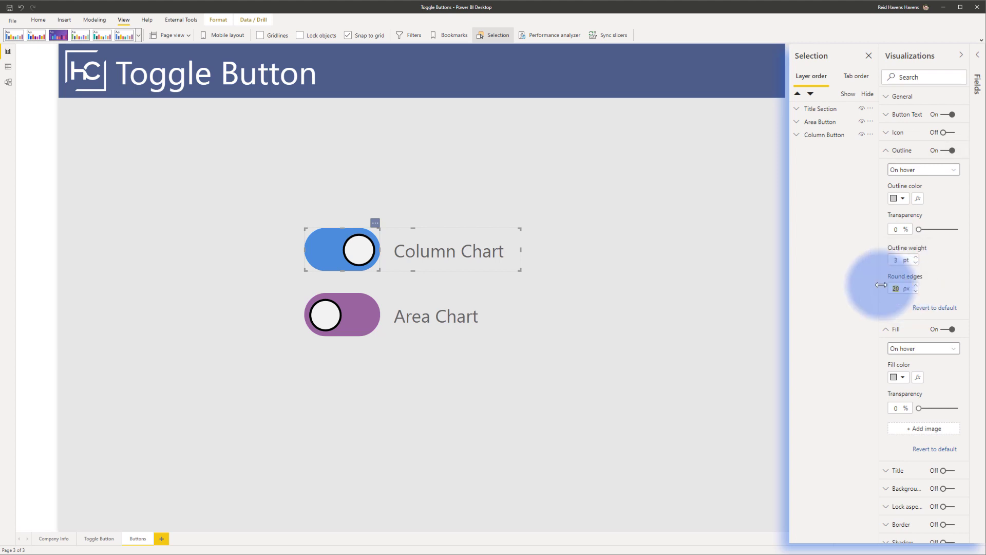
text(0)
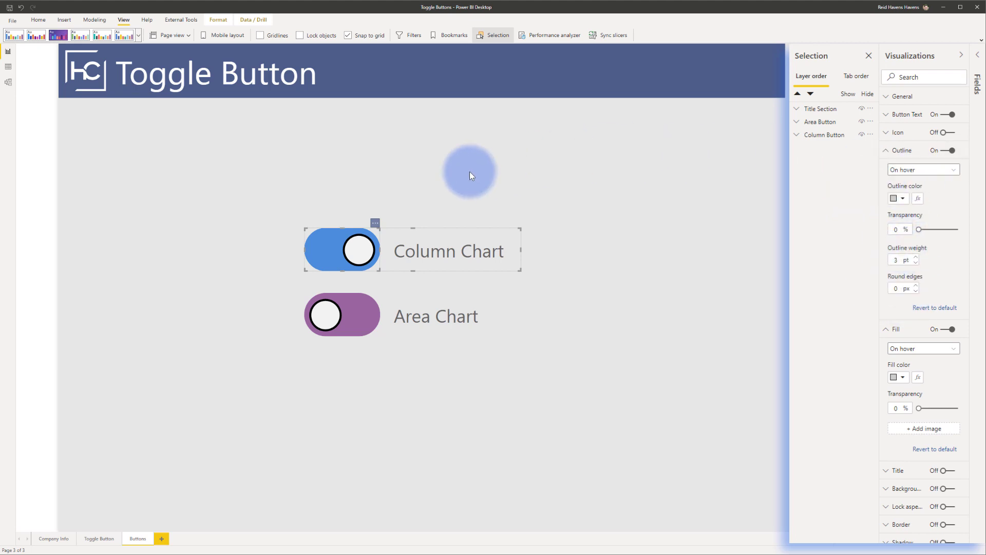
click(342, 249)
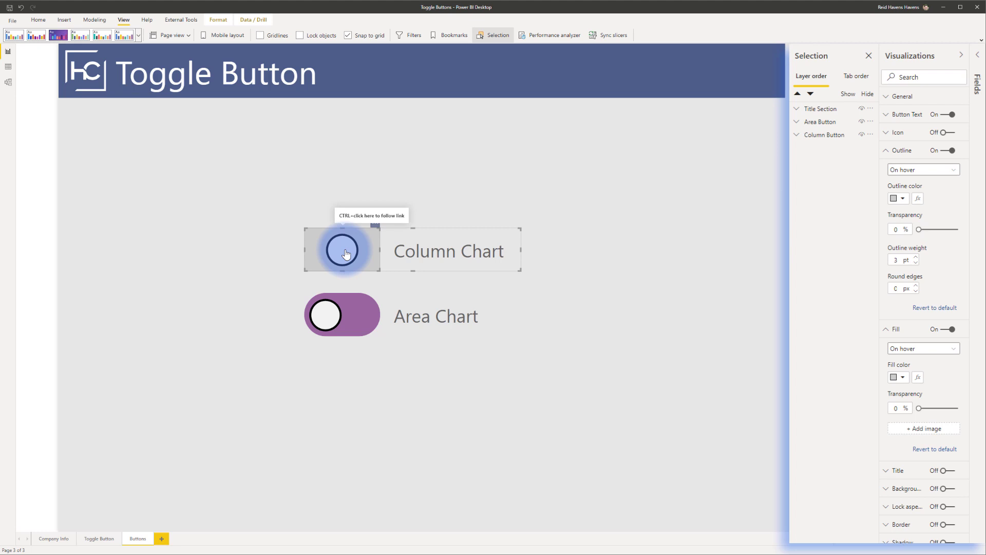
ctrl+click(346, 253)
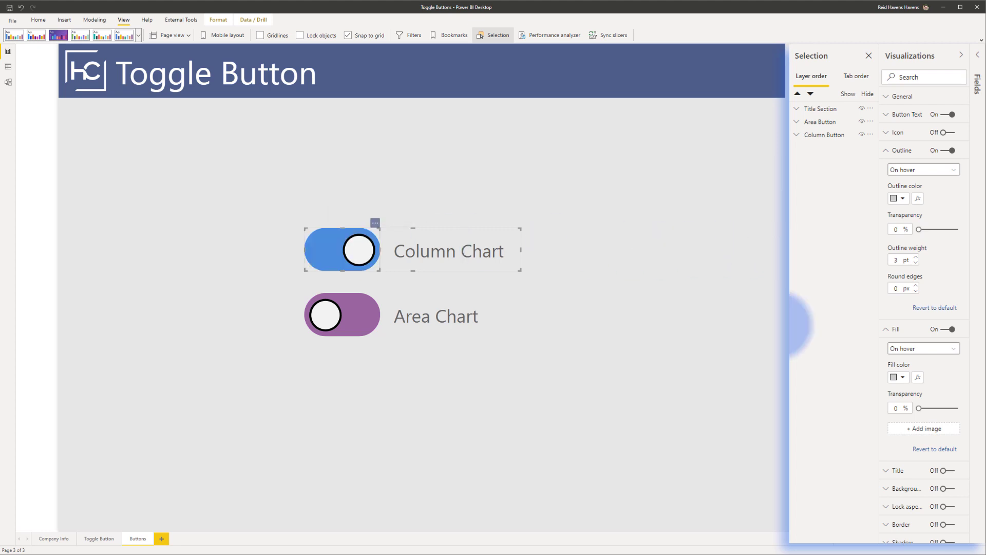
click(894, 288)
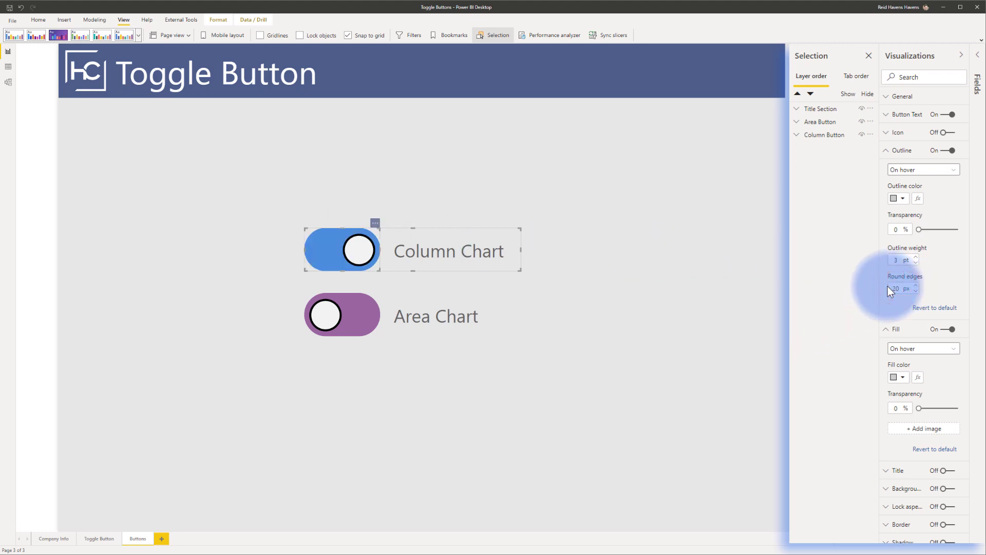
click(892, 152)
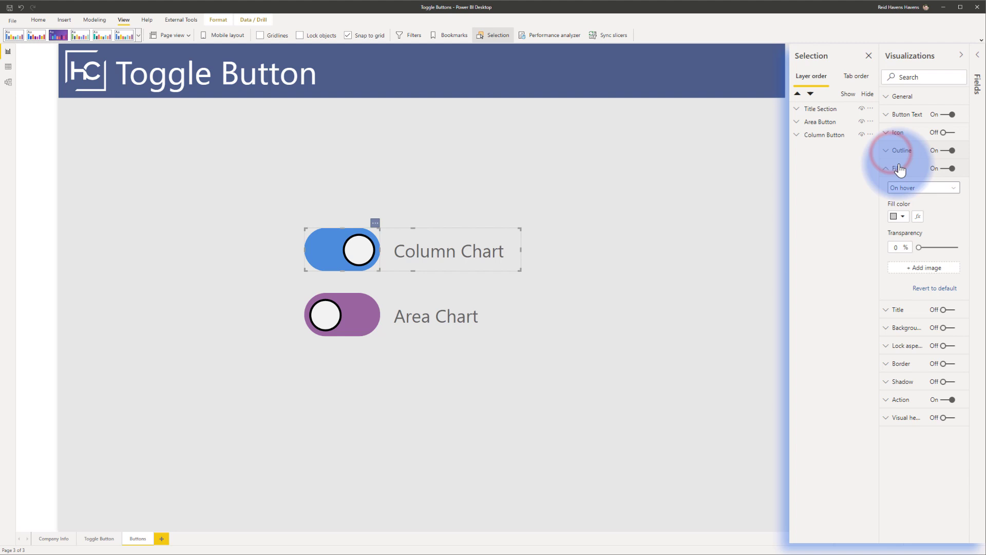
click(896, 168)
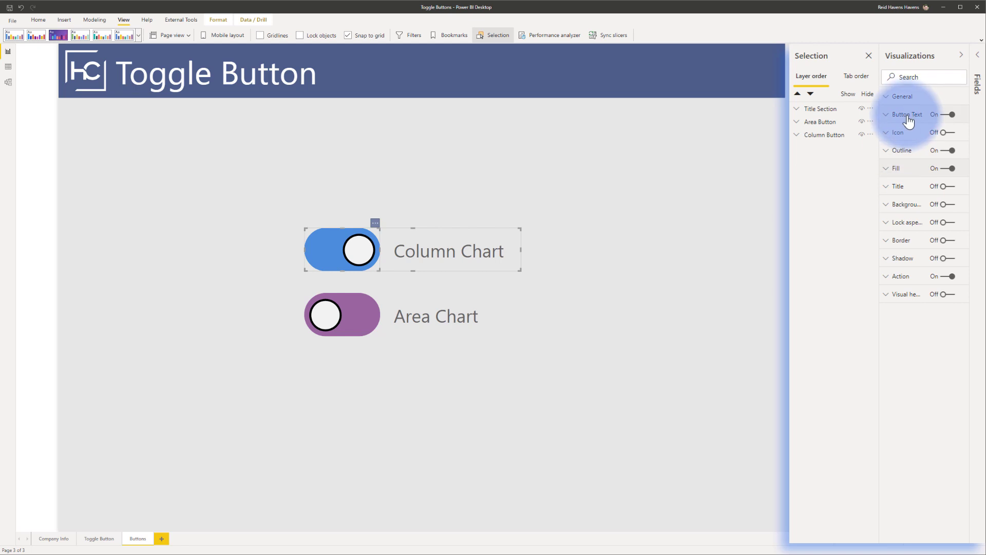
ctrl+click(350, 245)
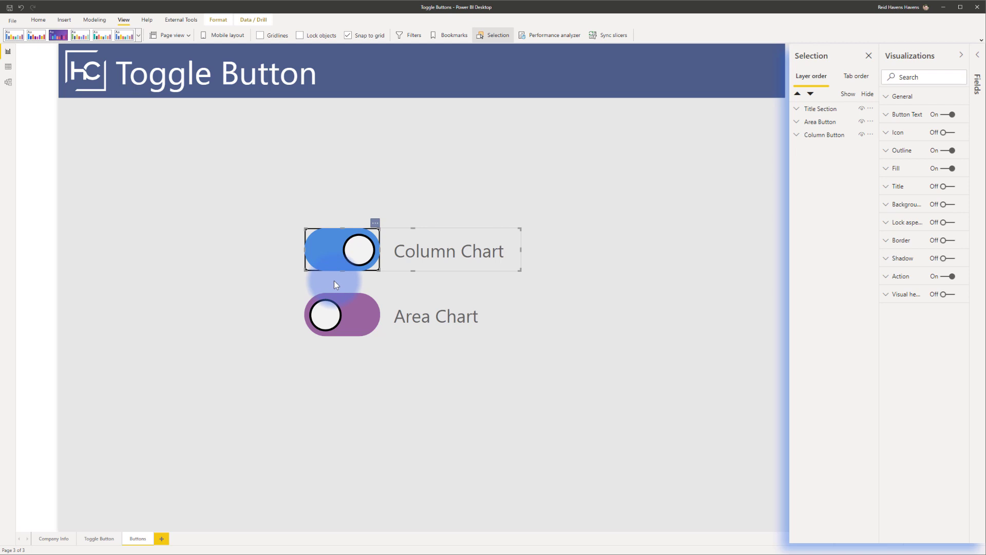
ctrl+click(332, 309)
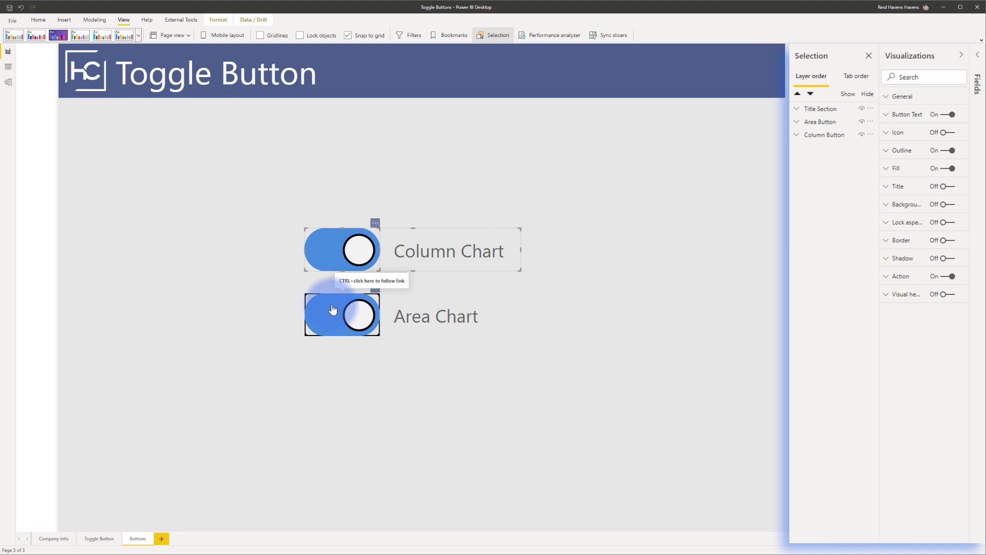
click(325, 282)
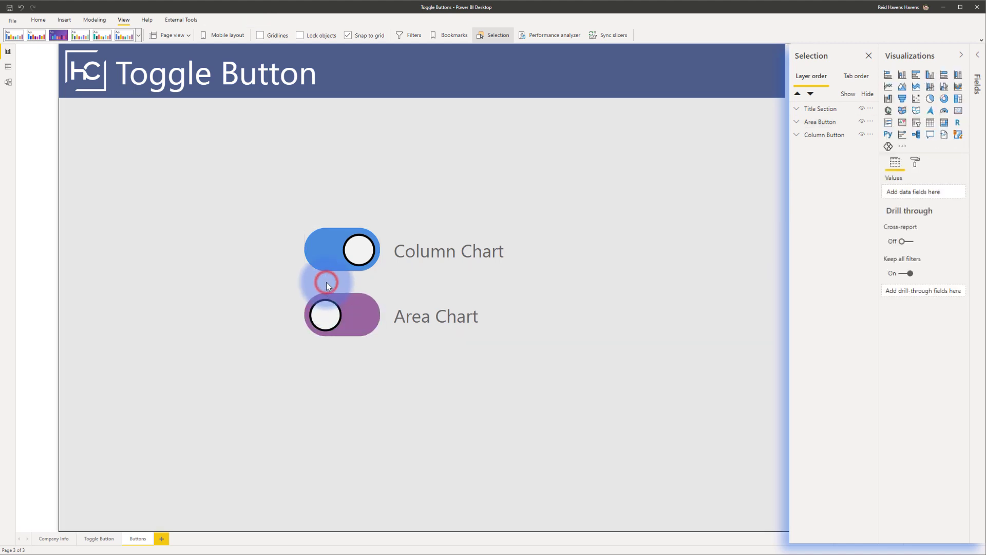
Step: On the Toggle Button page, flip the revenue chart between column and area views, ending on columns
click(100, 540)
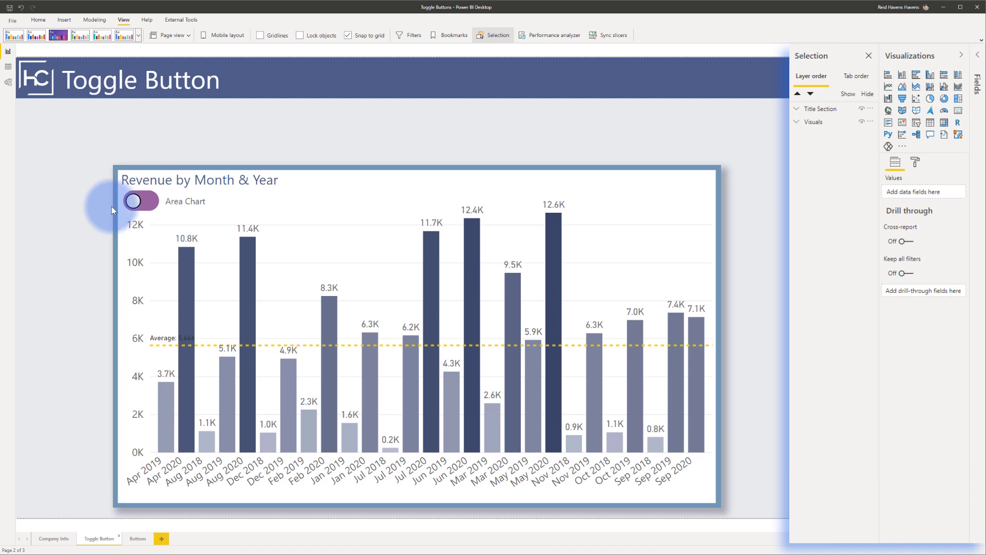
ctrl+click(131, 201)
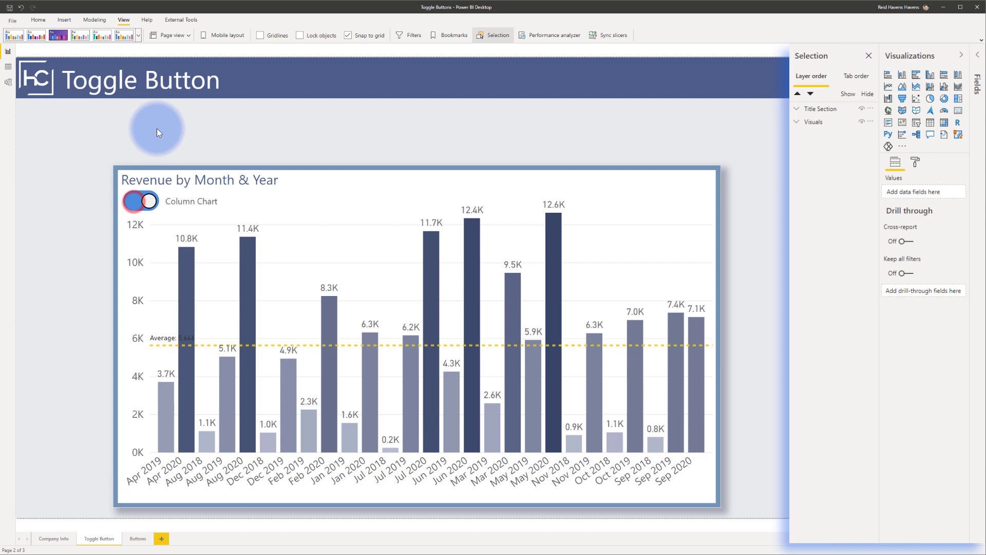
ctrl+click(135, 200)
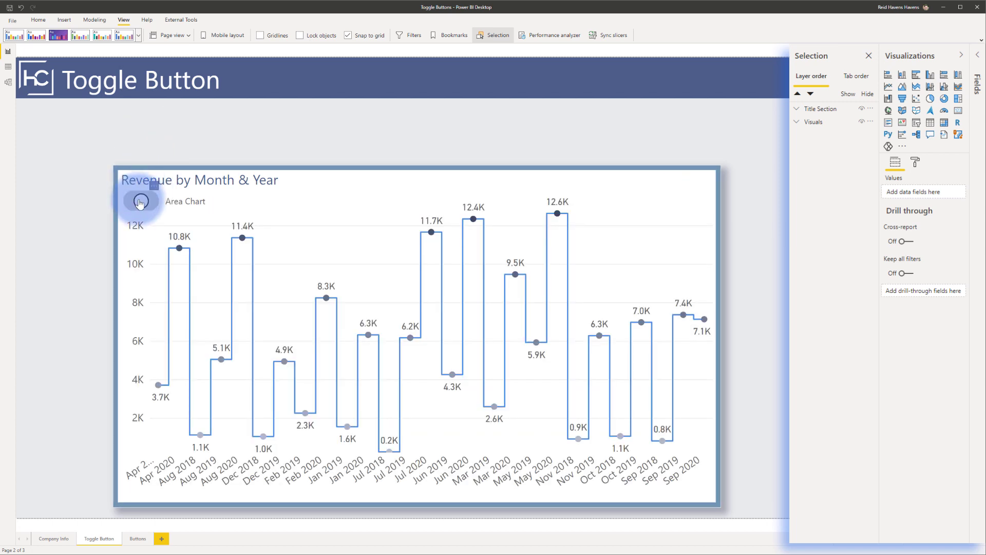
ctrl+click(136, 201)
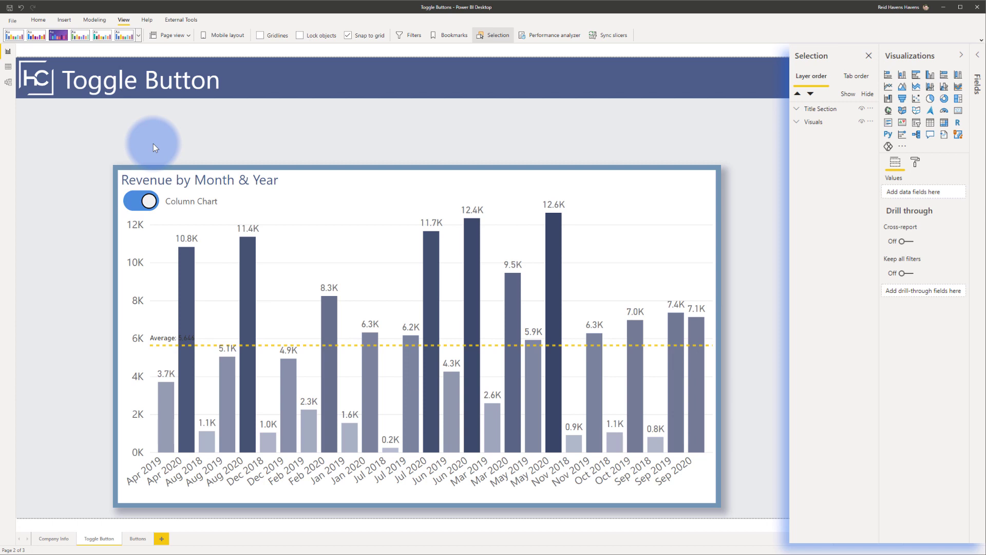